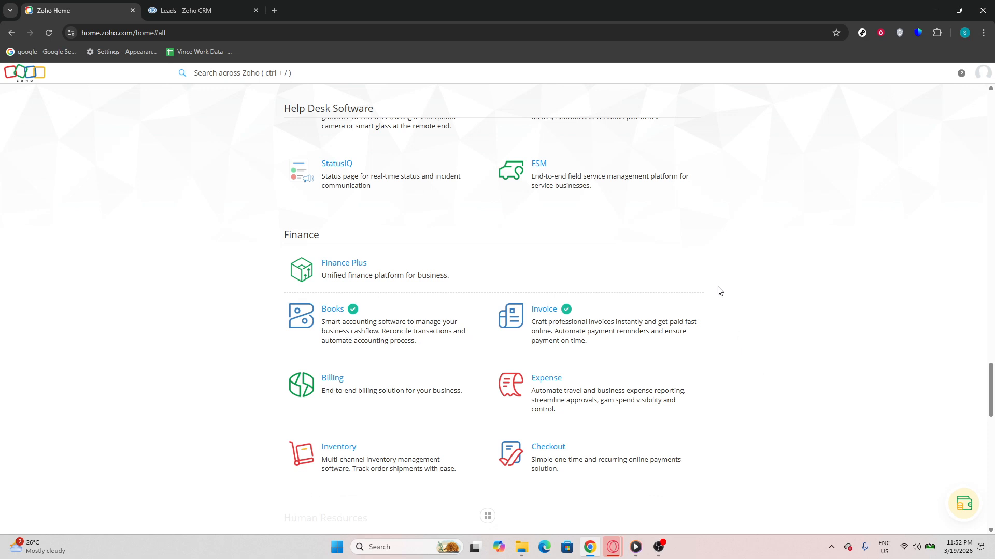
Find Books in the Zoho apps list and open Zoho Books
scroll(608, 239, "up", 10)
scroll(614, 240, "up", 2)
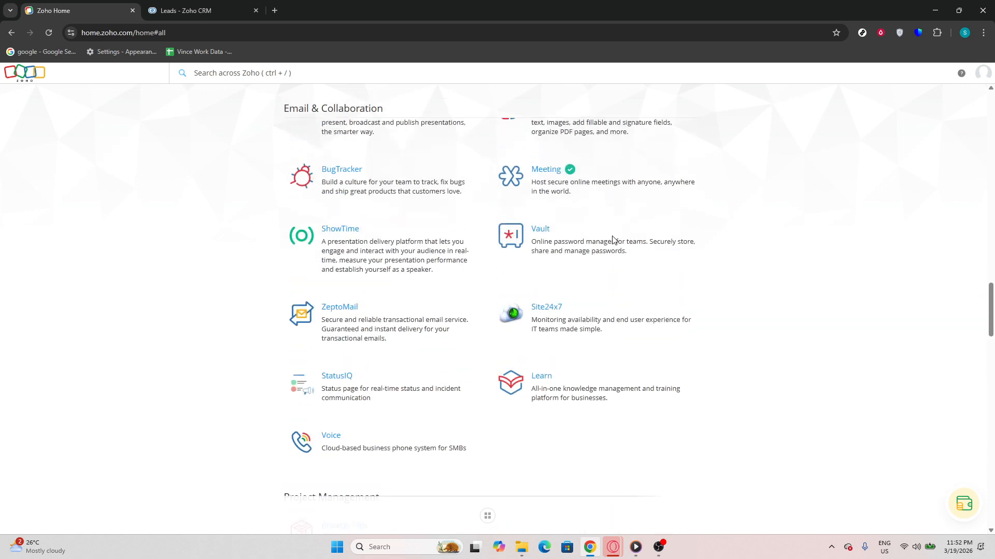
key("ctrl+f")
type("boo")
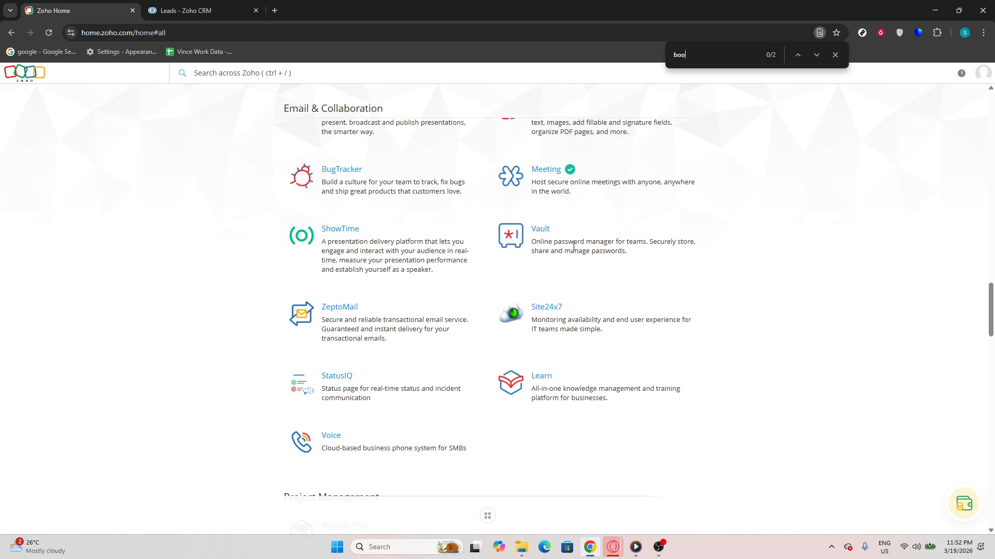
type("ks")
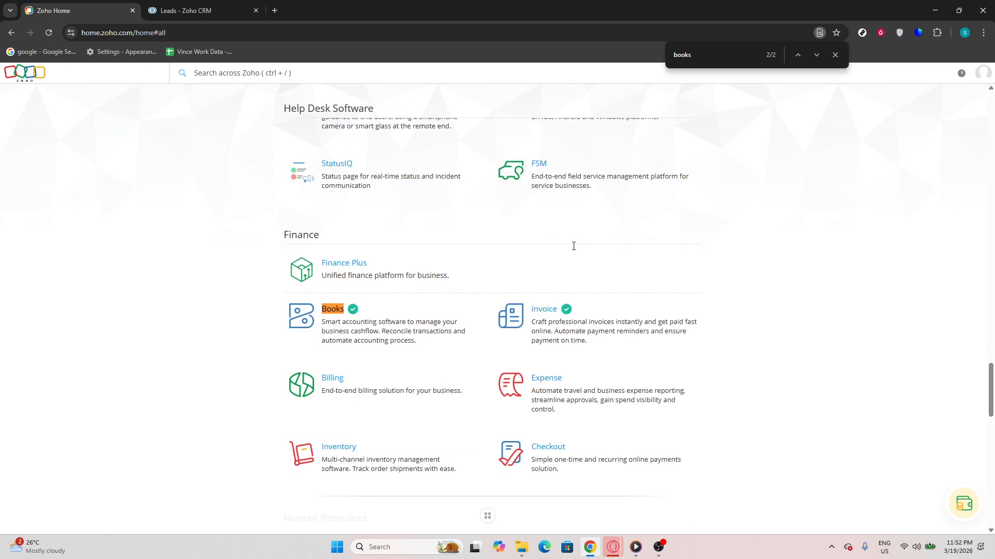
left_click(816, 54)
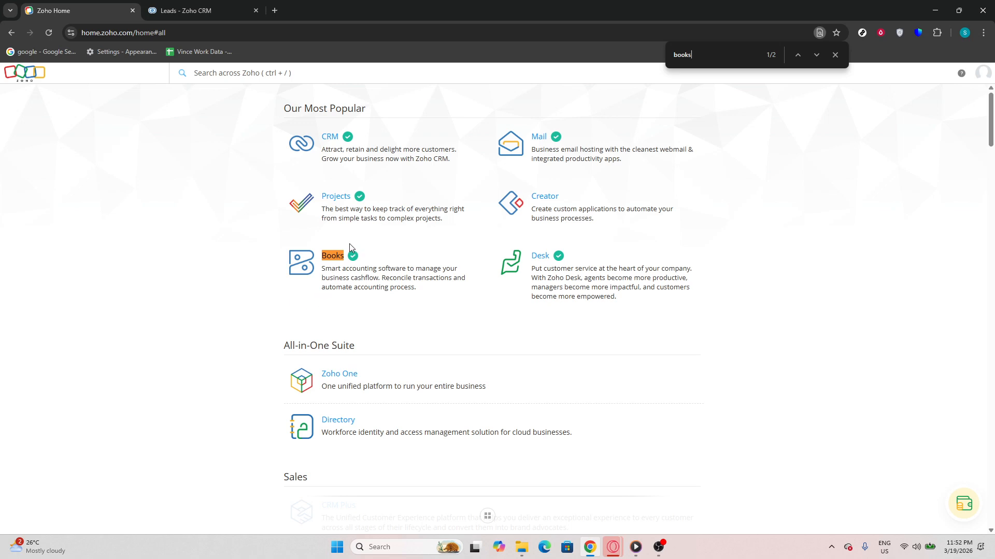
left_click(332, 256)
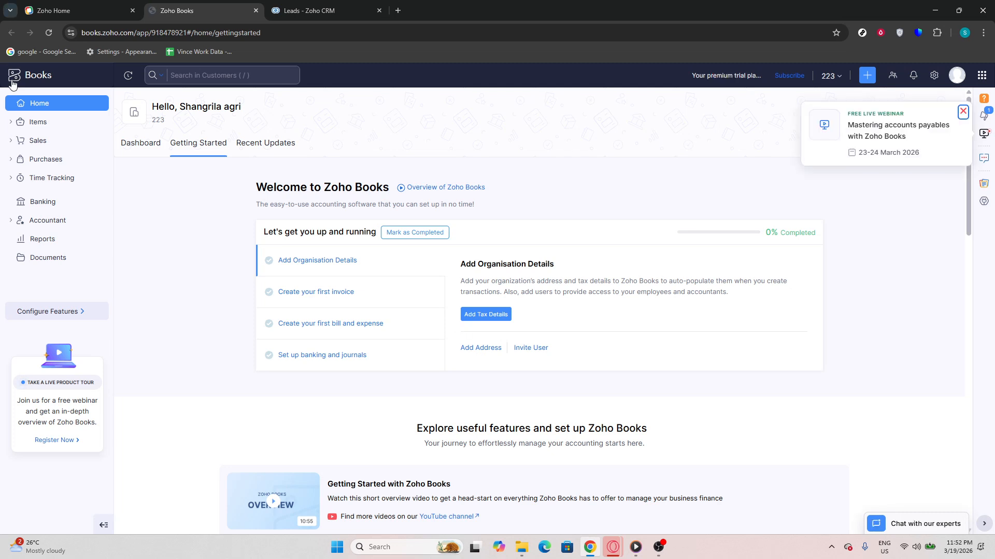
Open the Credit Notes list under Sales, dismiss the webinar banner, and start a new credit note
left_click(24, 147)
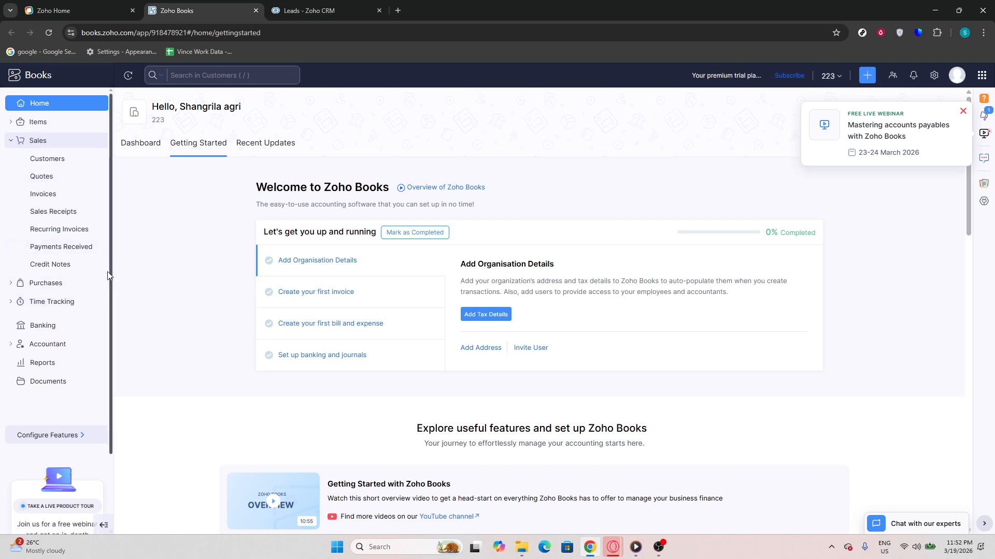
left_click(76, 266)
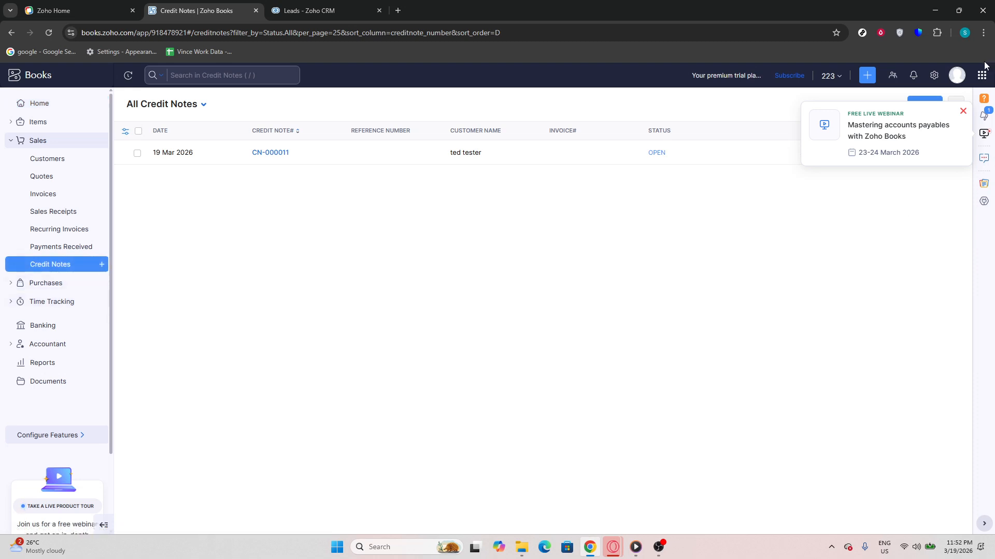
left_click(964, 111)
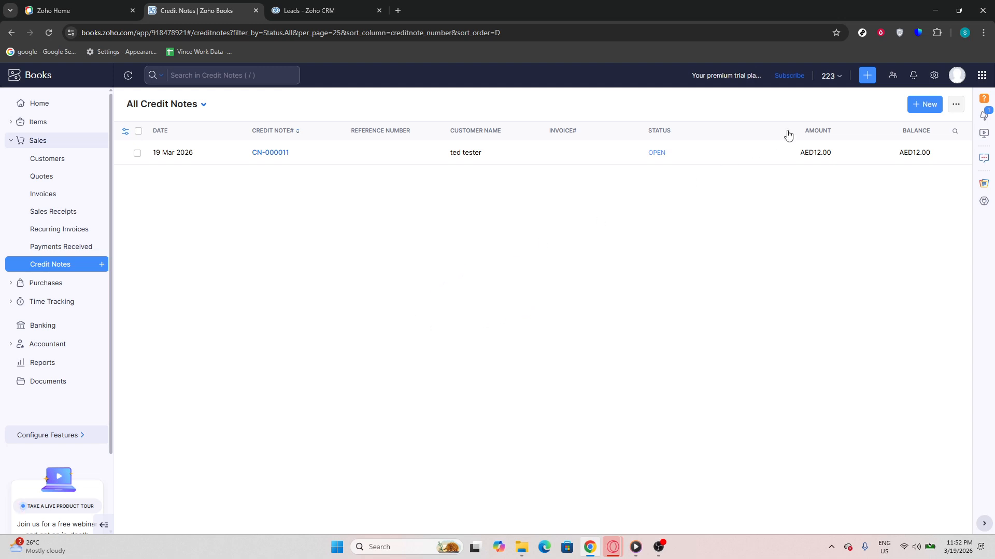
left_click(934, 104)
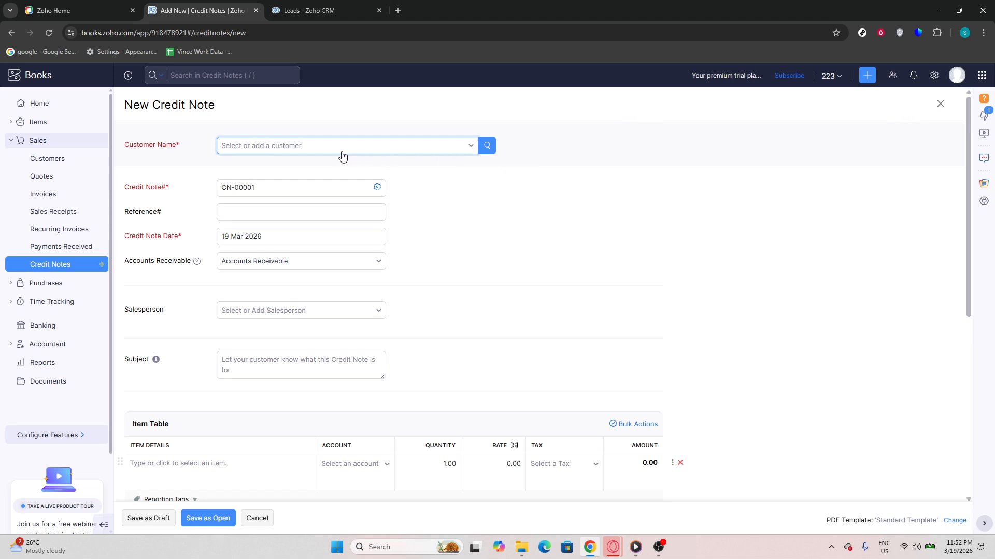
Select the existing customer as the credit note's customer
left_click(270, 150)
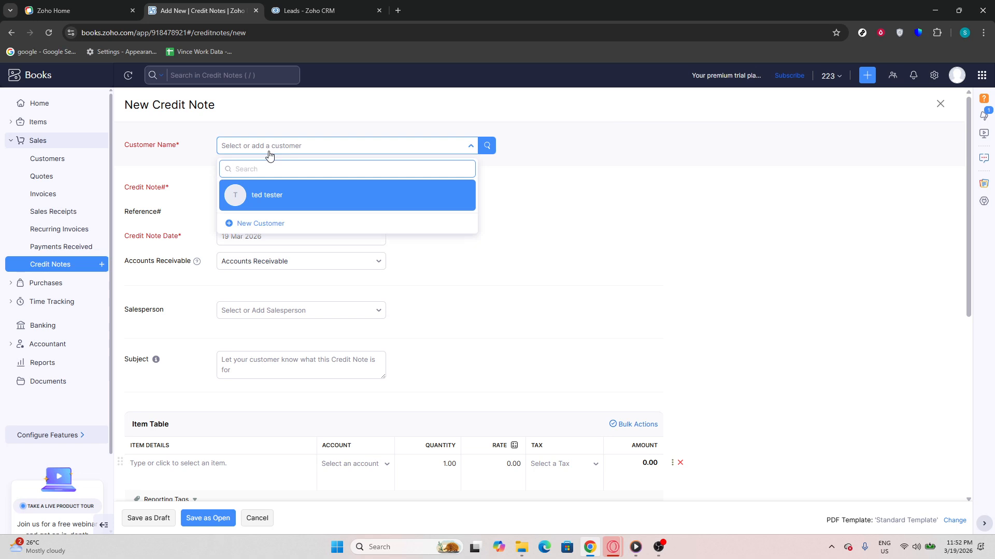
left_click(261, 203)
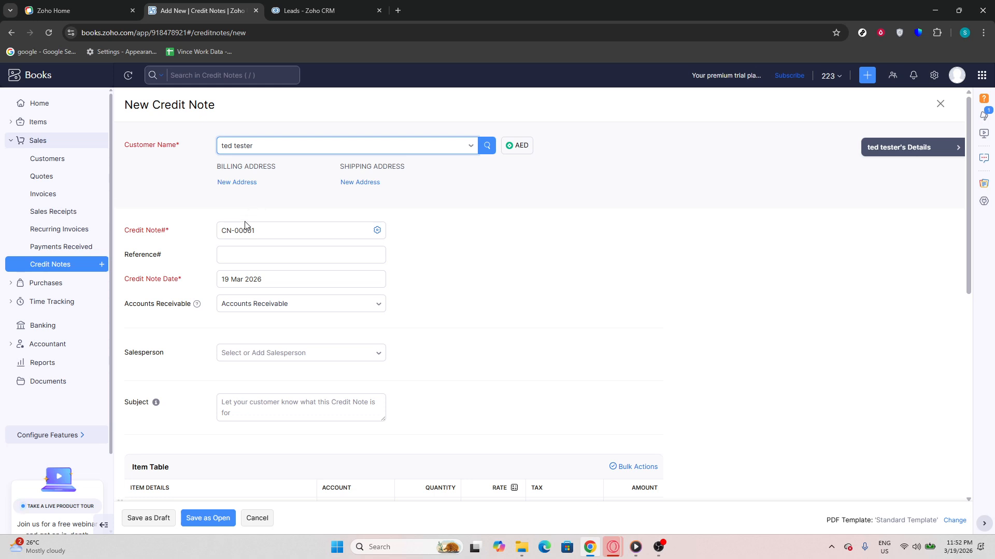
left_click(241, 250)
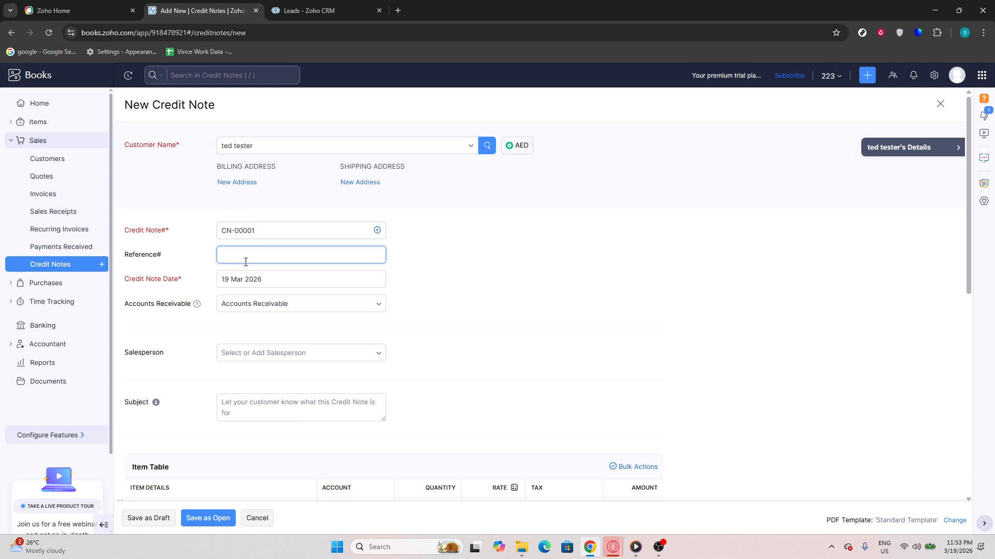
left_click(256, 276)
left_click(283, 352)
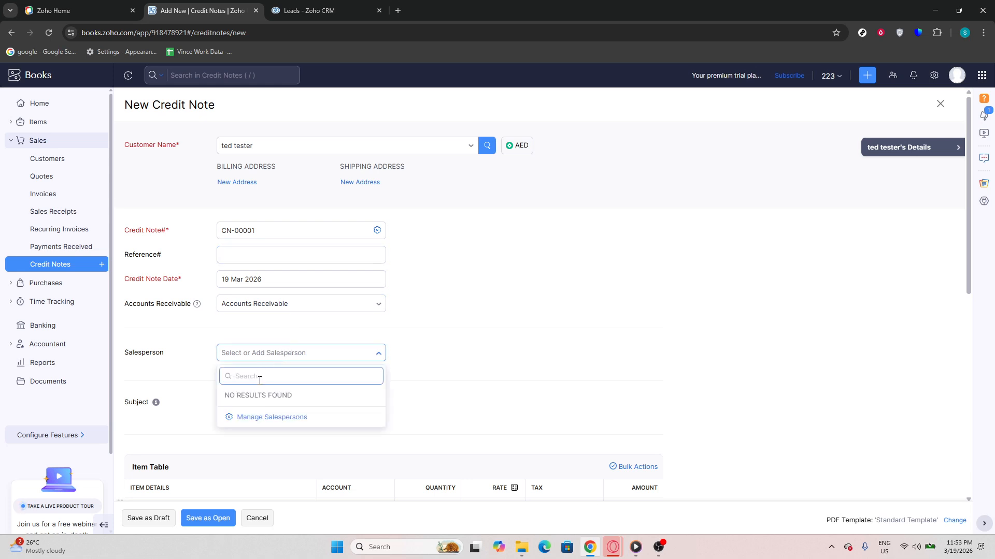
left_click(534, 258)
Add 'good item' to the item table and set its account to General Income
scroll(536, 258, "down", 2)
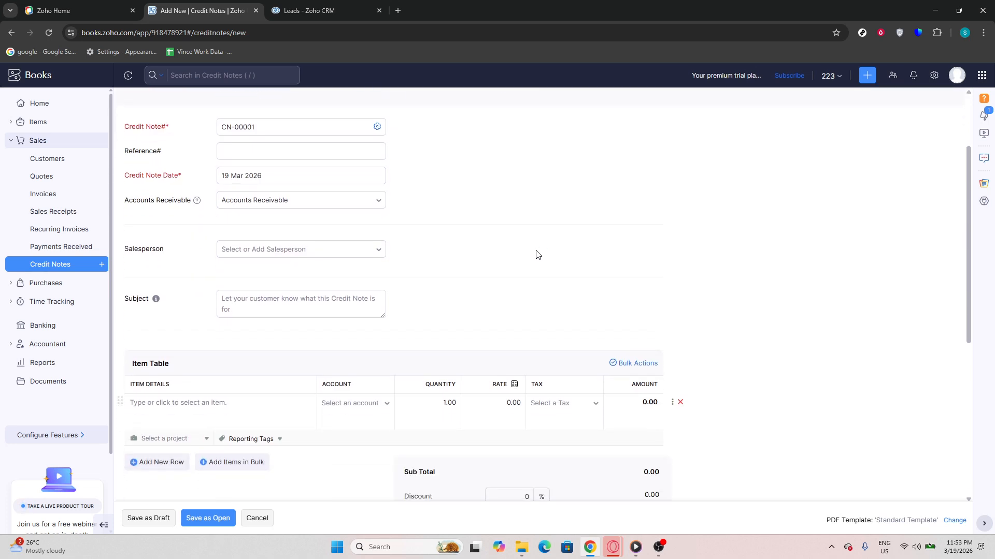
left_click(168, 415)
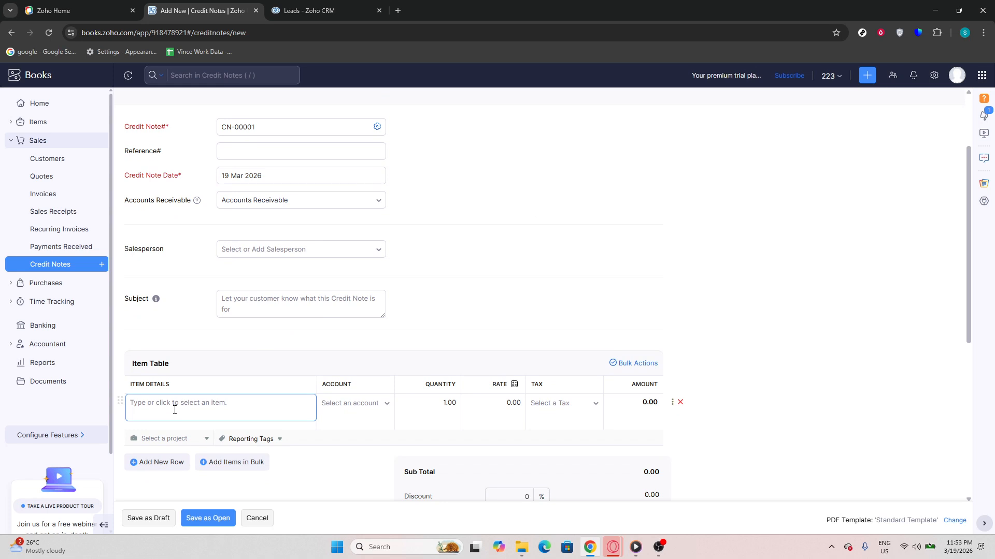
left_click(220, 396)
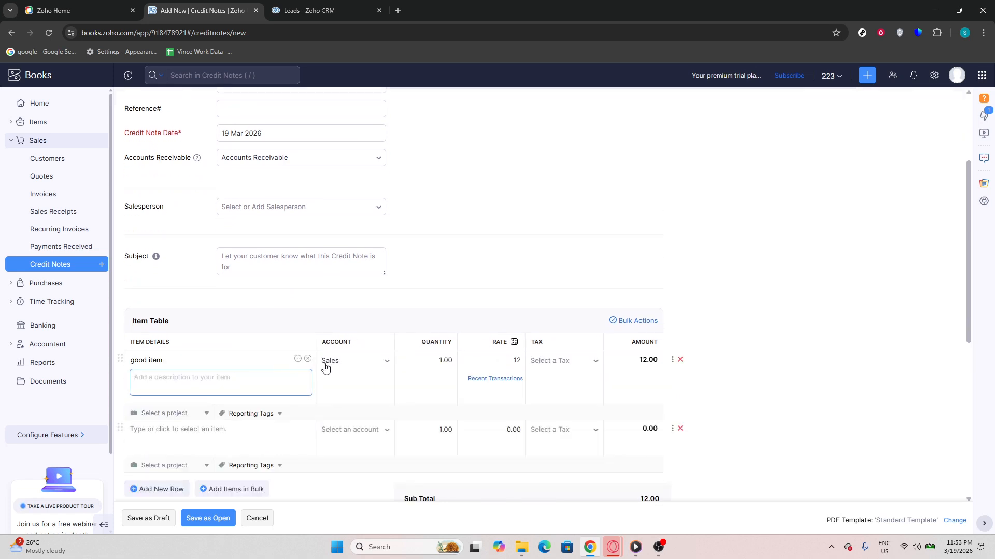
left_click(344, 368)
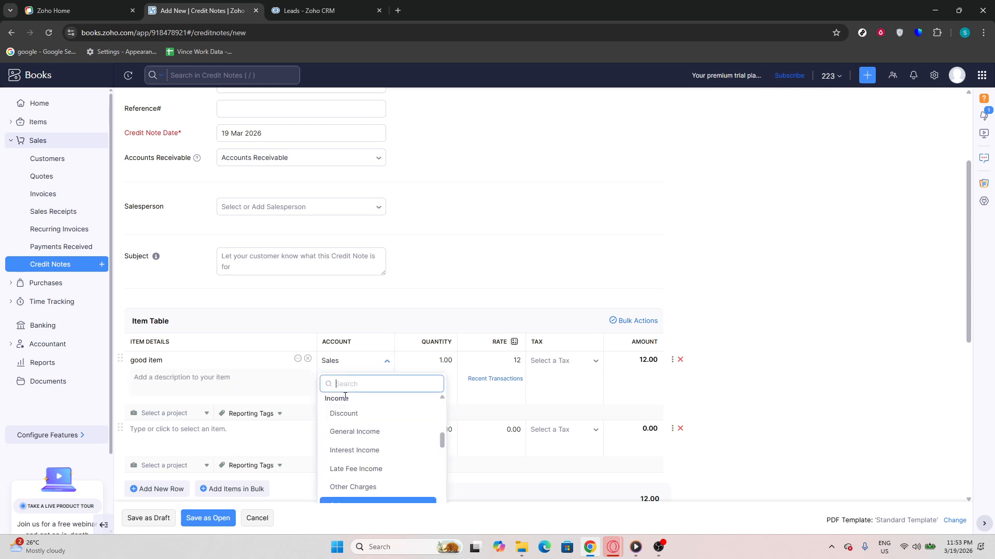
left_click(355, 432)
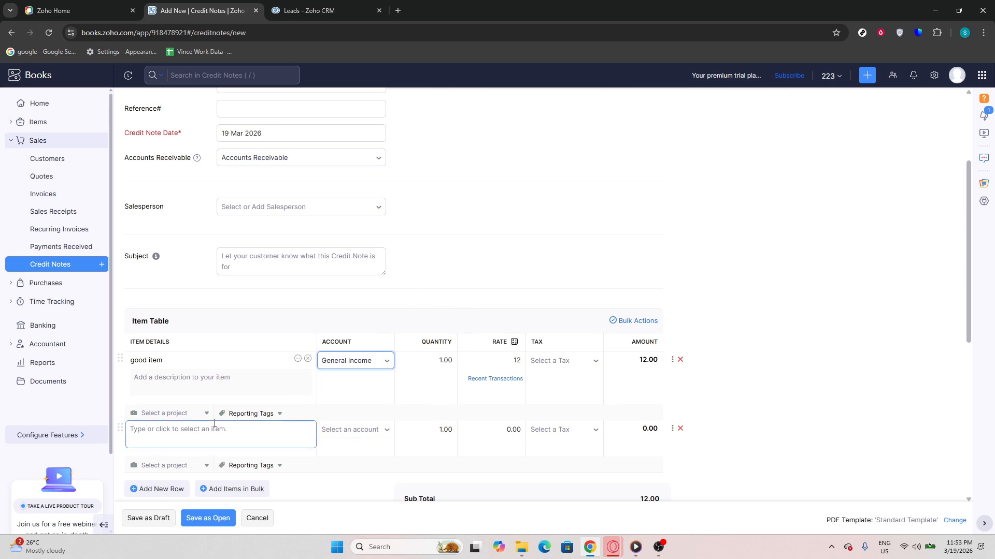
Set the credit note date to 19 March 2026 using the date picker
scroll(303, 306, "up", 3)
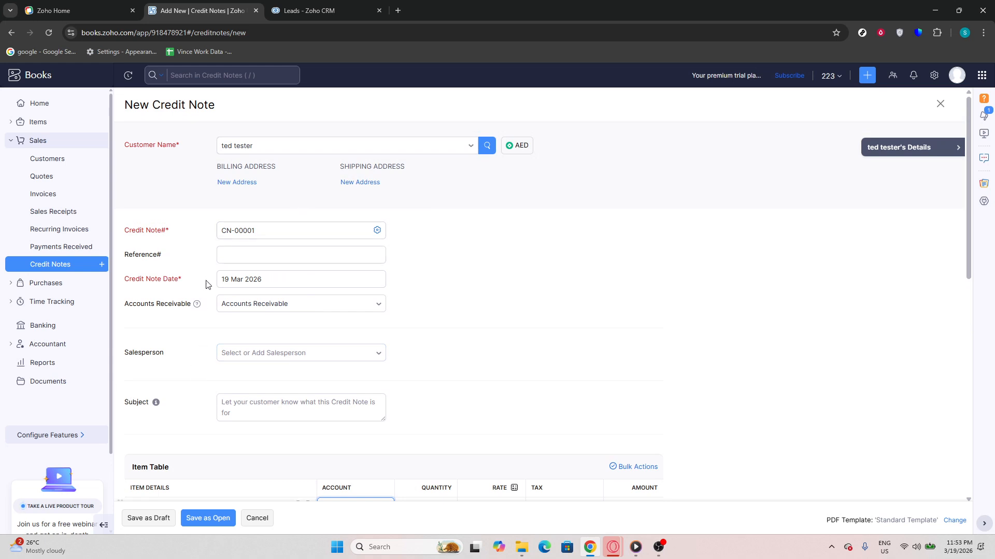
left_click(235, 282)
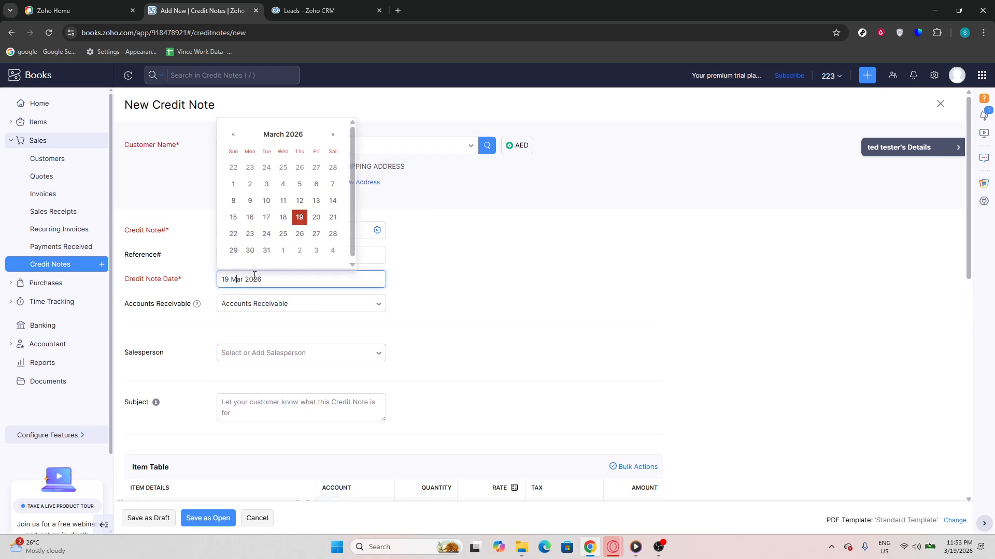
left_click(299, 218)
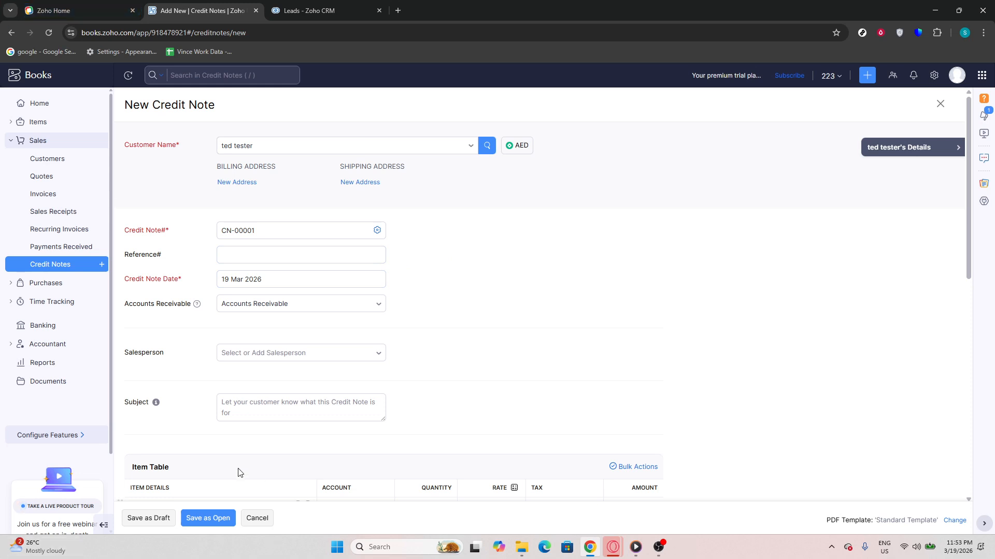
scroll(300, 279, "down", 3)
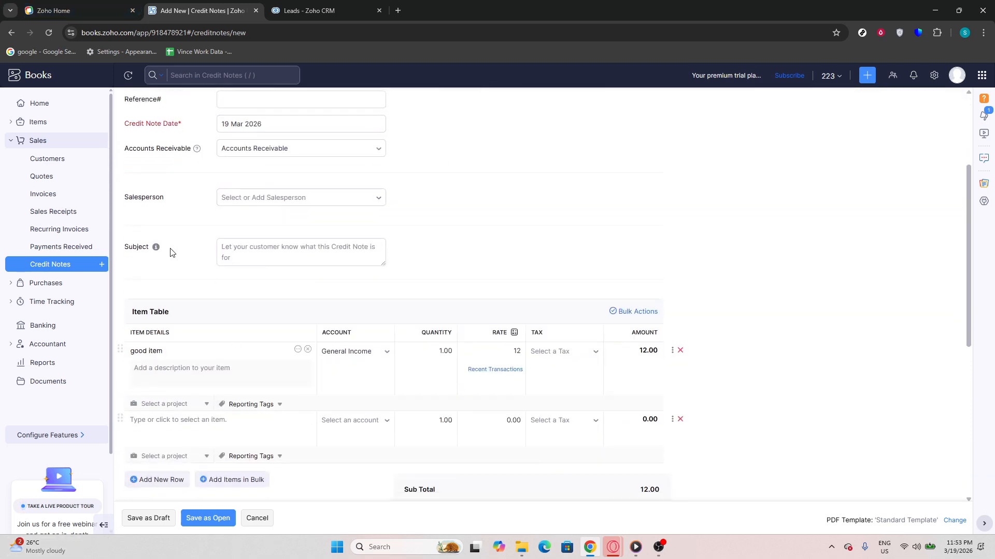
left_click(300, 370)
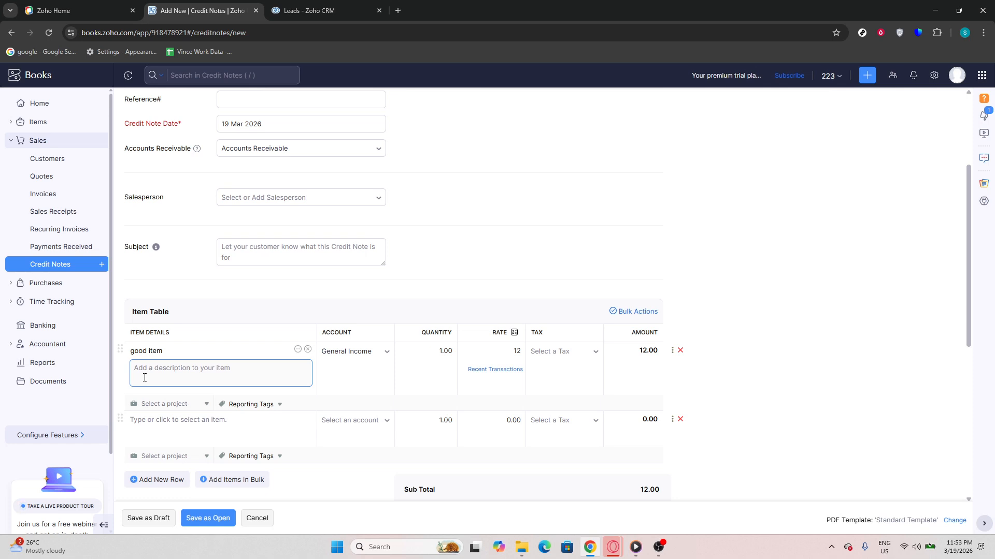
left_click(132, 398)
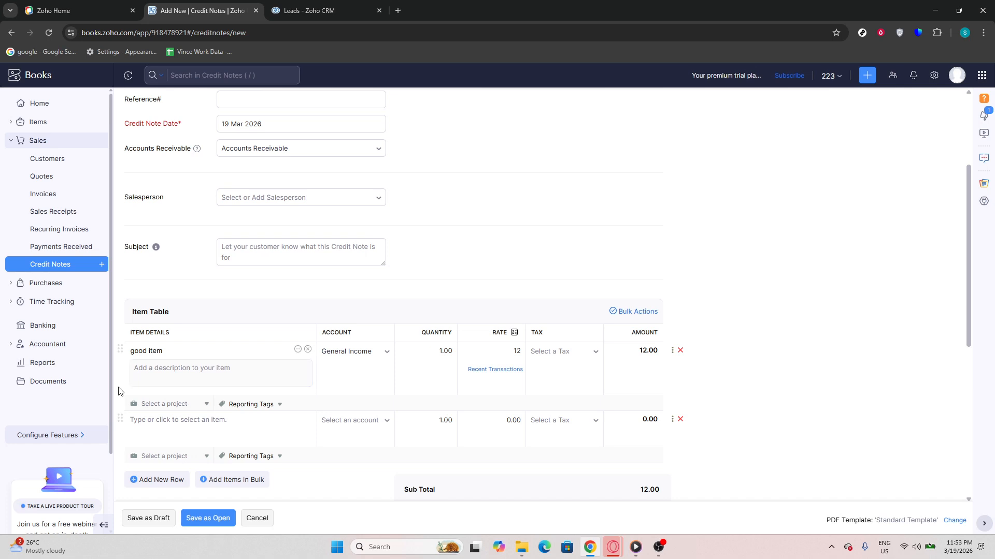
Save the new credit note as Open
scroll(135, 399, "down", 2)
scroll(136, 400, "down", 2)
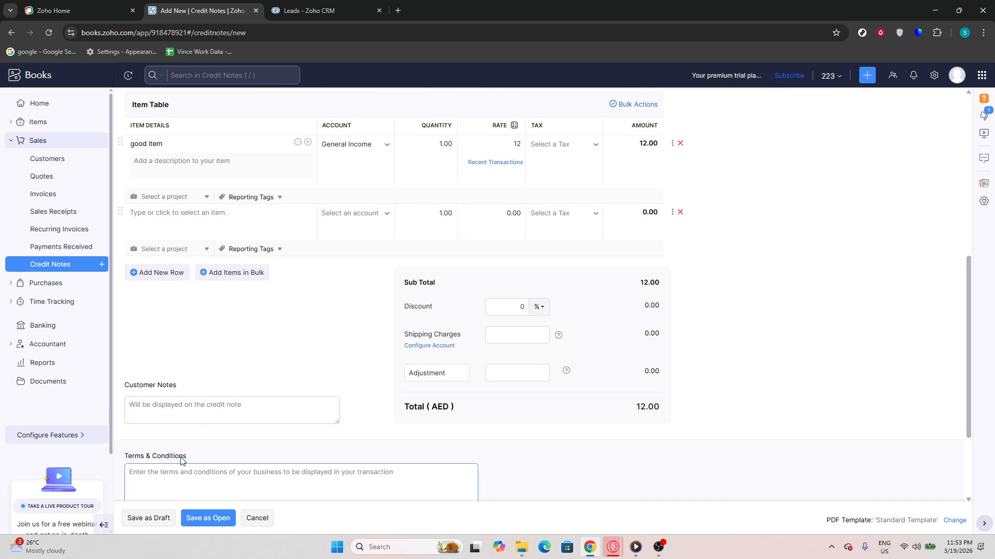
scroll(181, 435, "down", 2)
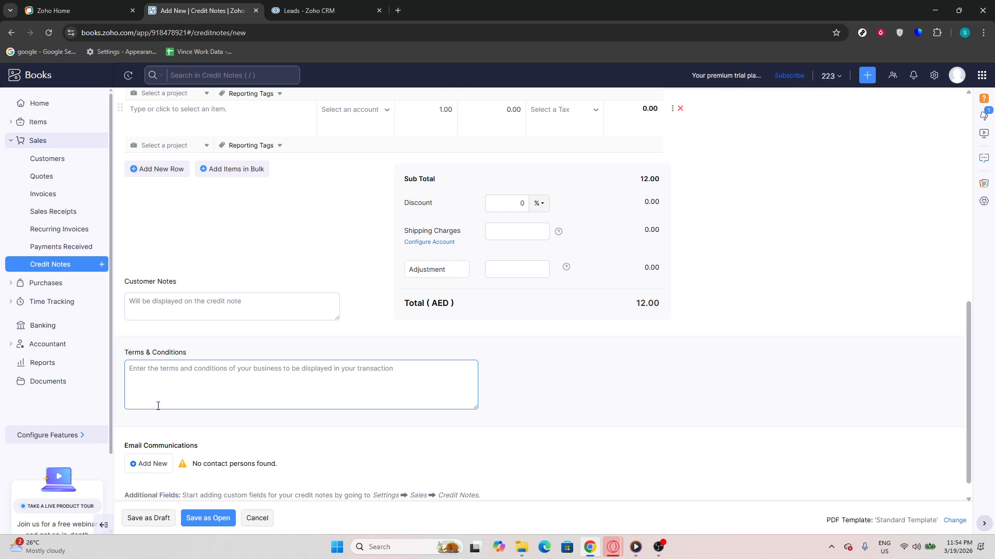
scroll(158, 409, "down", 1)
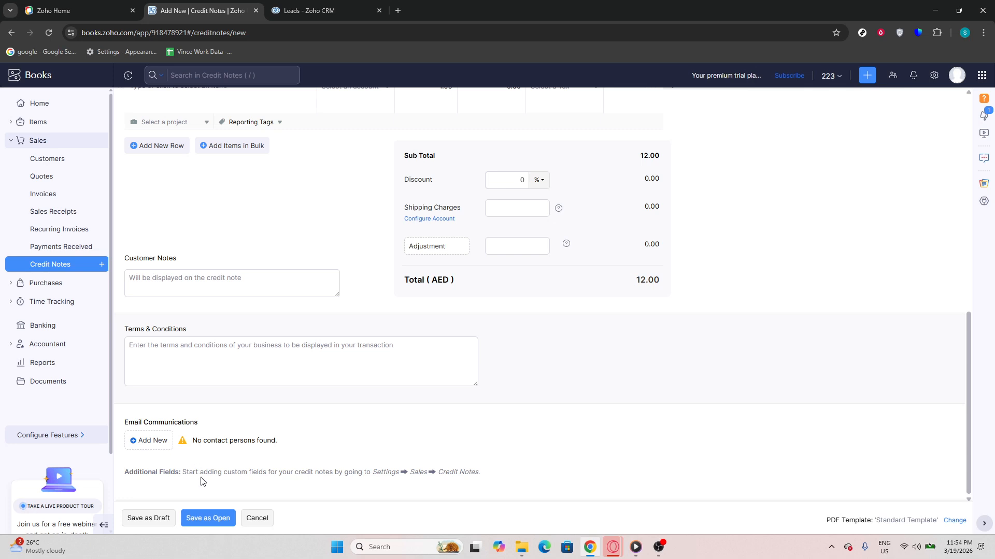
left_click(208, 524)
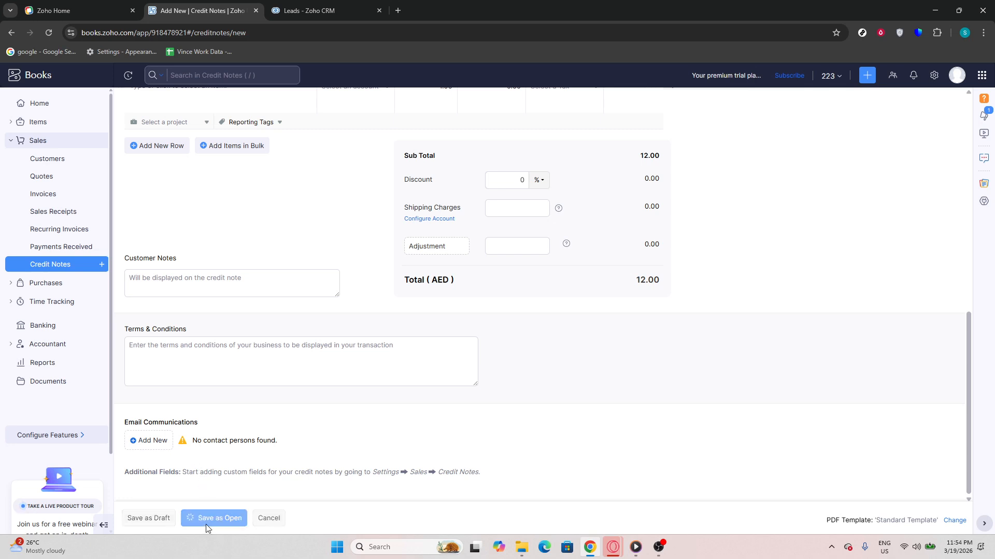